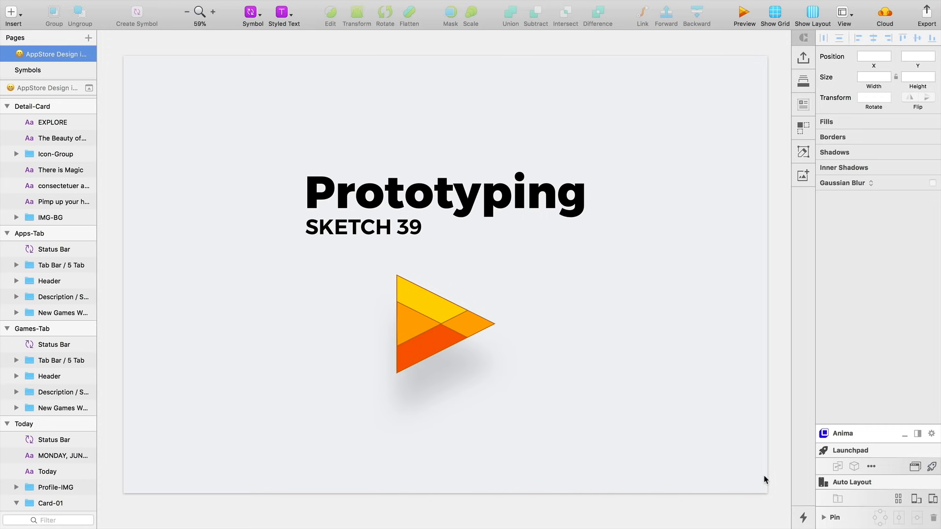
Check for software updates and dismiss the resulting message.
mouse_move(28, 3)
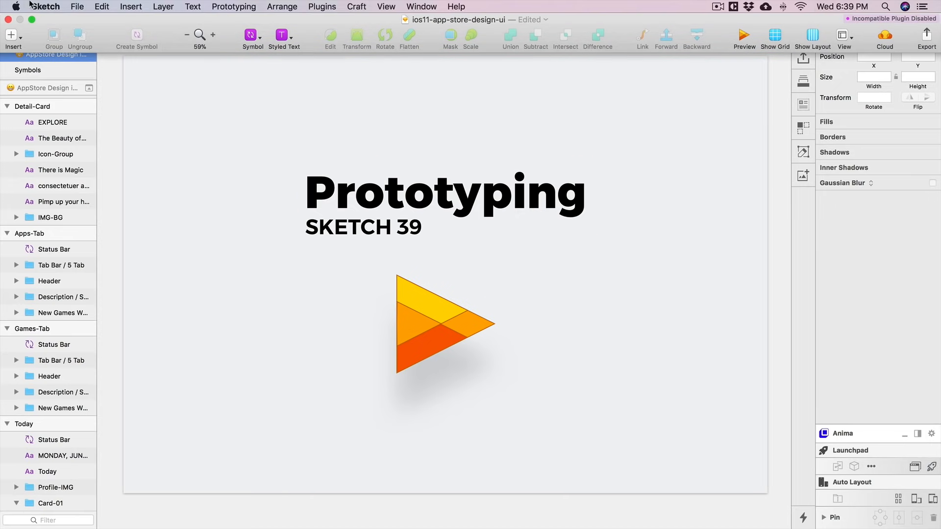
left_click(43, 6)
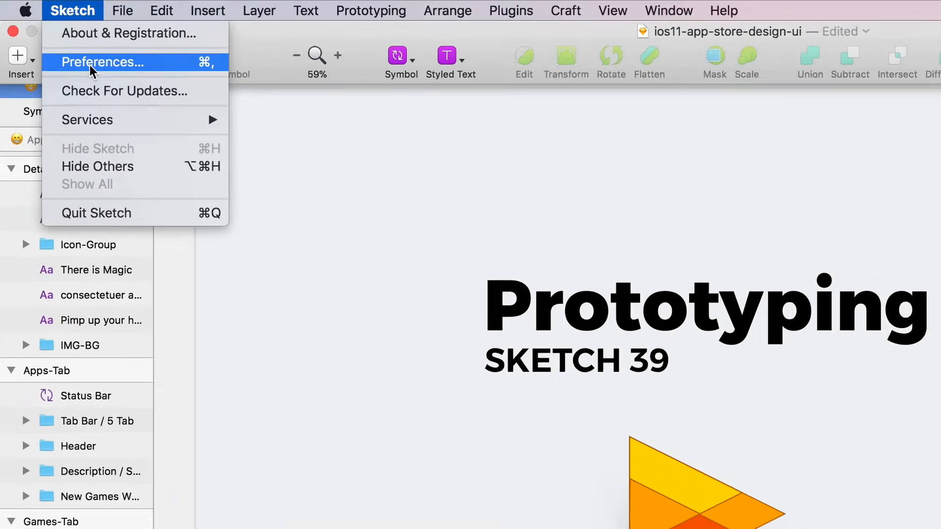
left_click(128, 104)
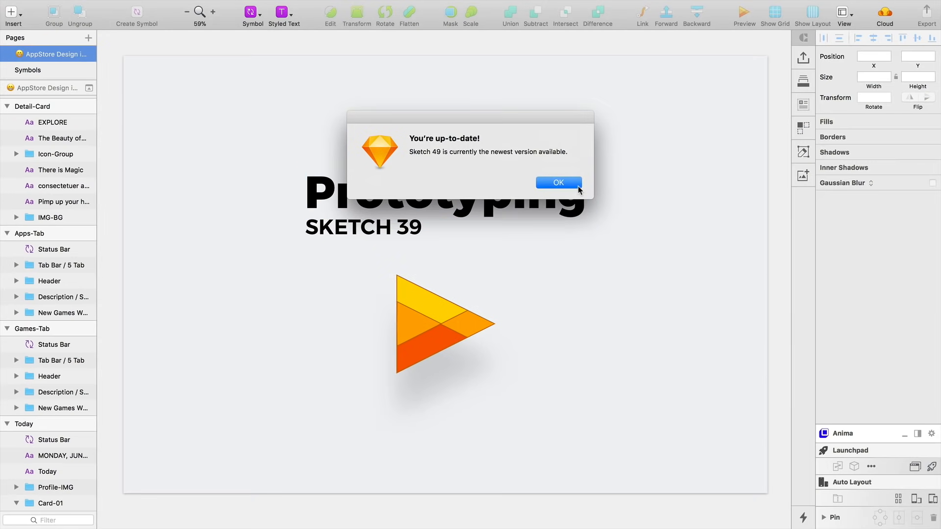
left_click(559, 183)
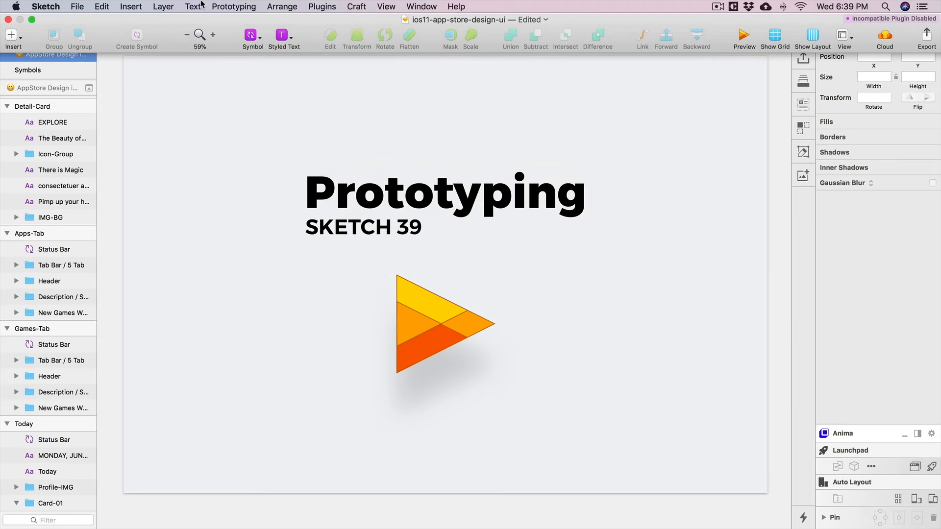
left_click(225, 4)
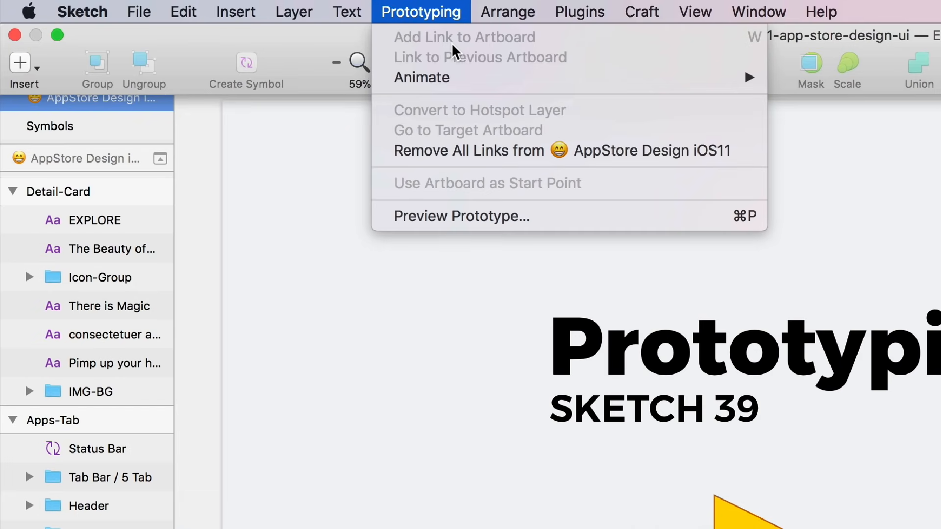
mouse_move(267, 44)
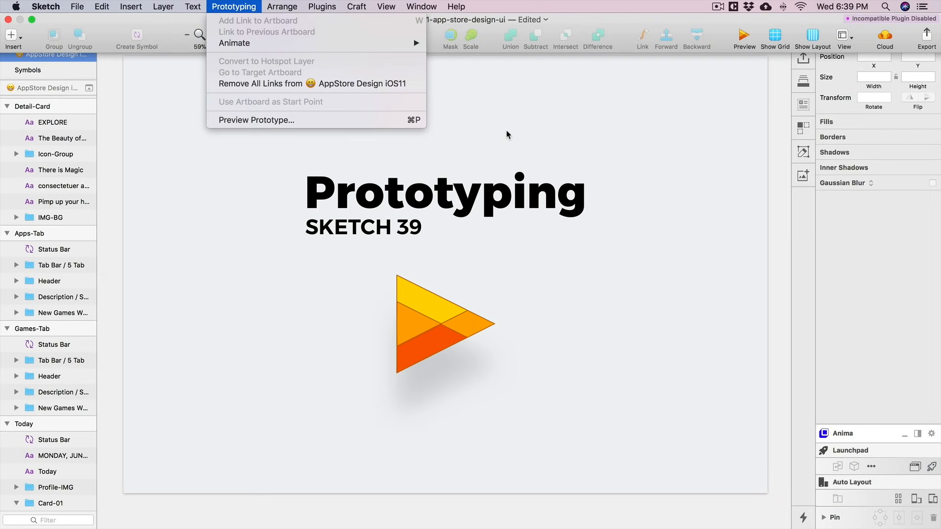
left_click(507, 135)
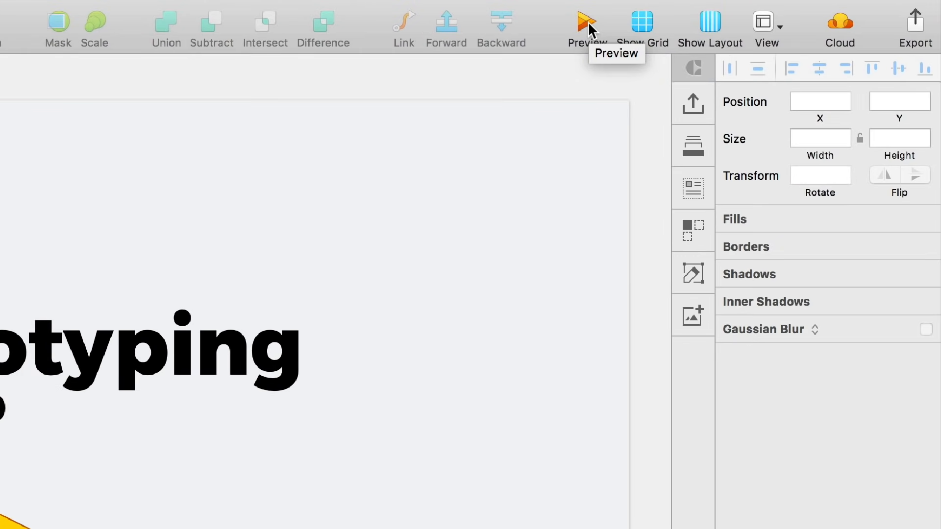
Preview the prototype, look through the artboards and symbols it can display, and close the preview.
left_click(589, 22)
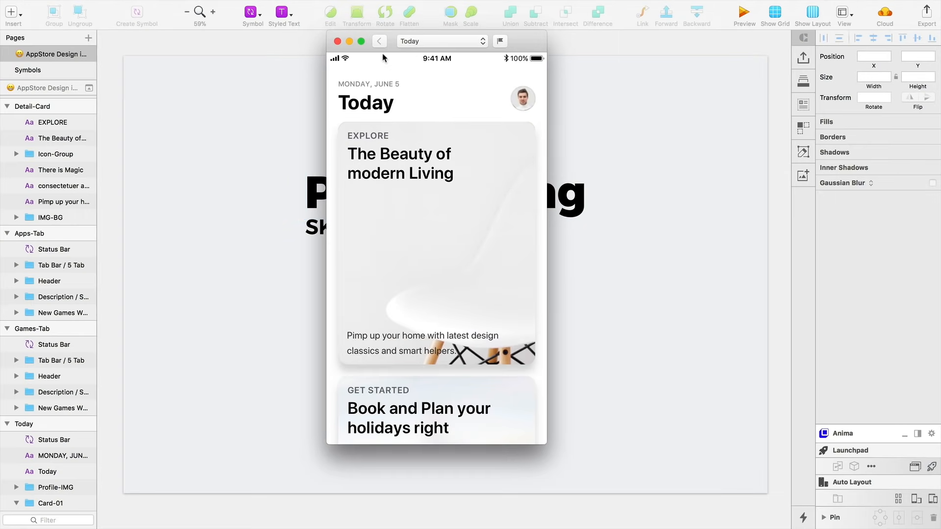
left_click_drag(521, 41, 610, 43)
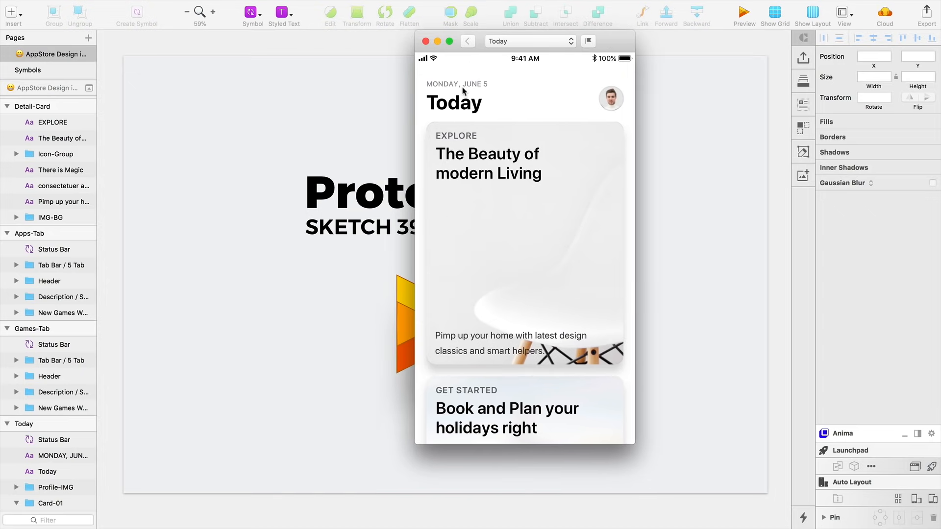
left_click(505, 41)
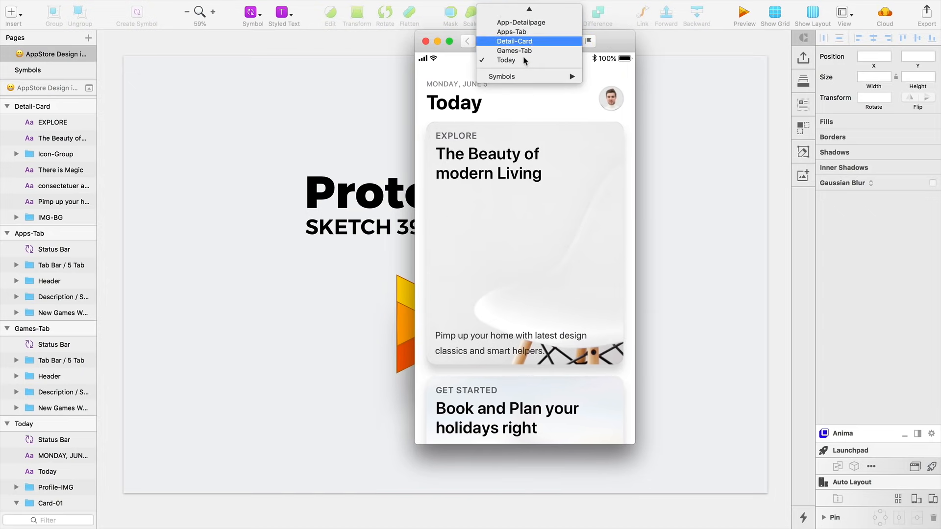
mouse_move(528, 98)
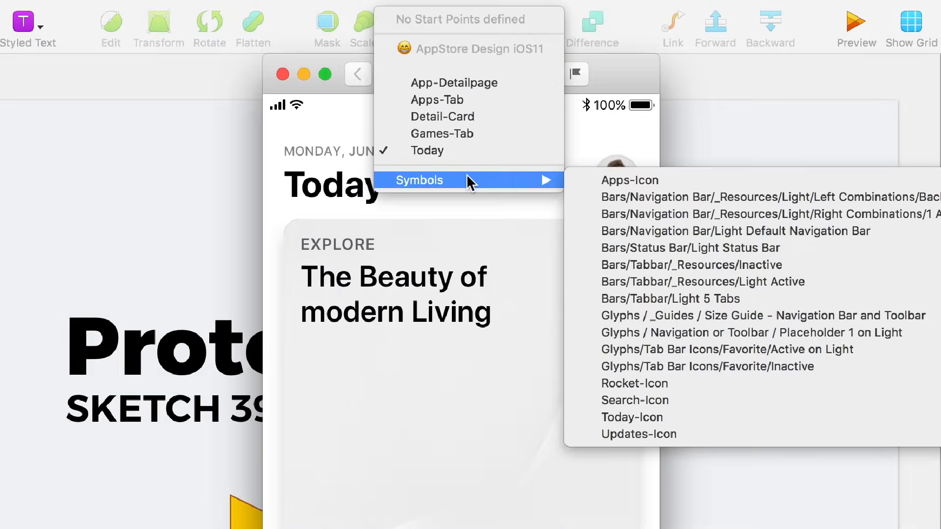
left_click(475, 201)
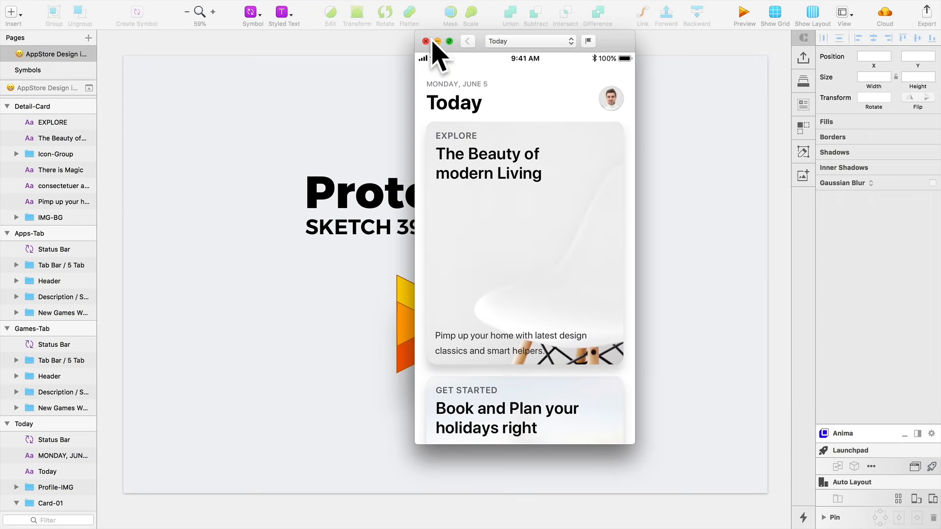
left_click(426, 41)
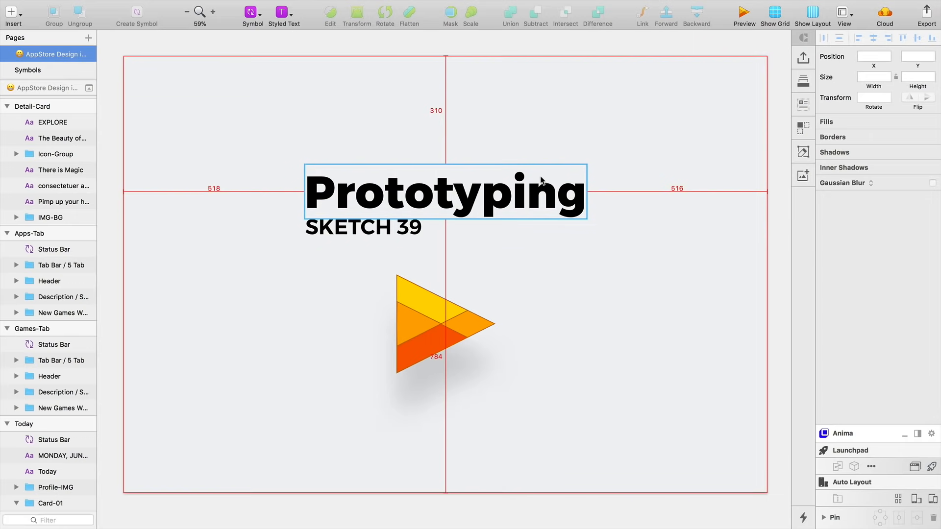
Link the "The Beauty of modern Living" card on the Today artboard to the Detail-Card artboard, without a transition animation.
key("super+minus")
scroll(645, 233, "right", 15)
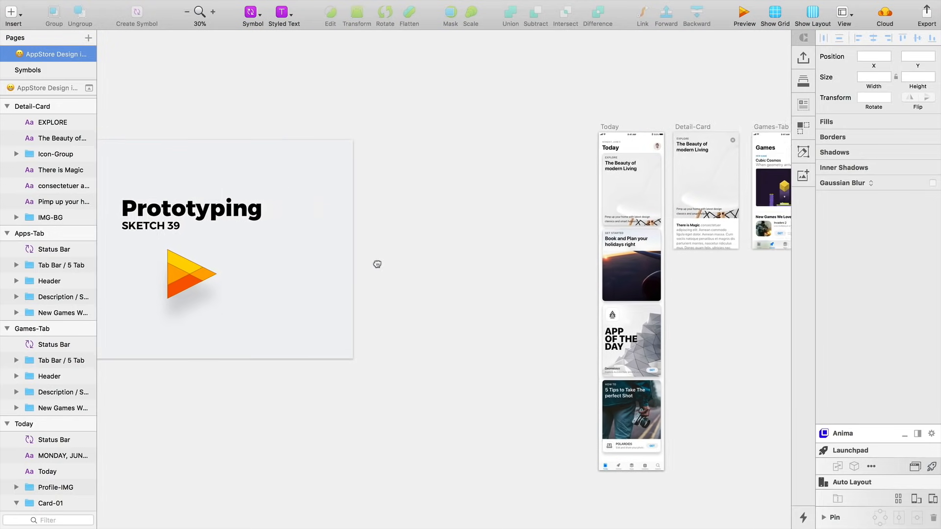
left_click(475, 225)
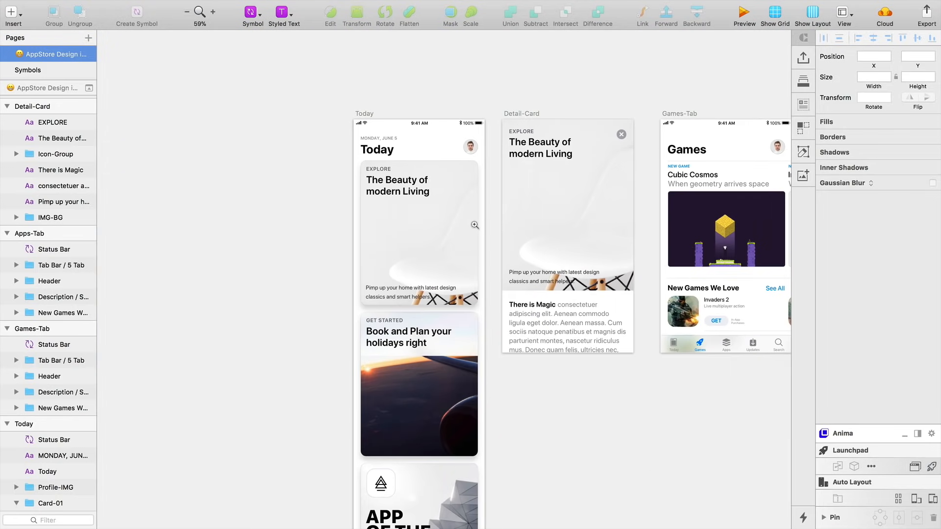
left_click(473, 226)
key("super+2")
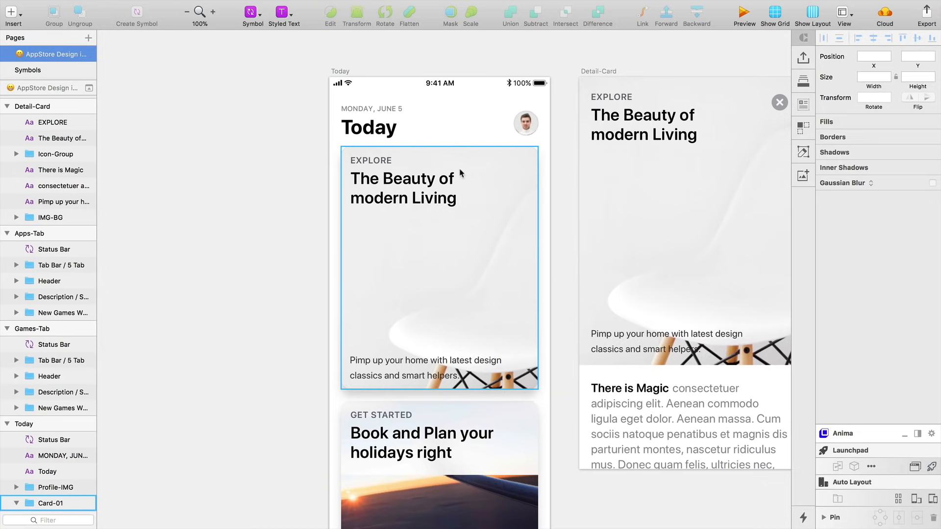
left_click(425, 207)
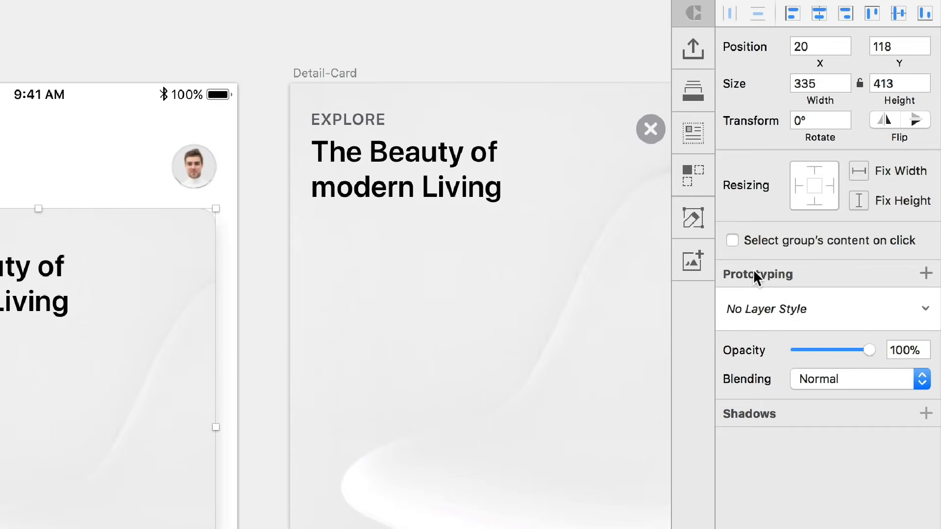
left_click(926, 274)
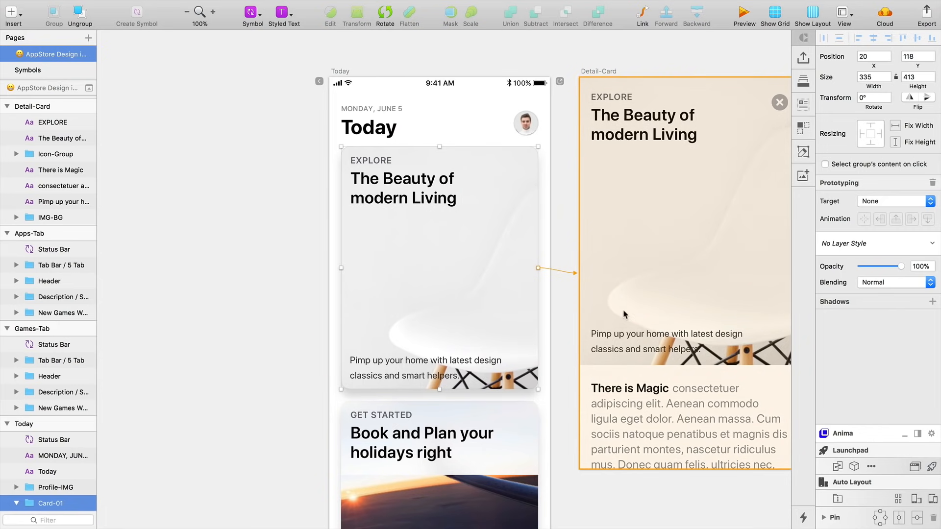
scroll(595, 231, "right", 3)
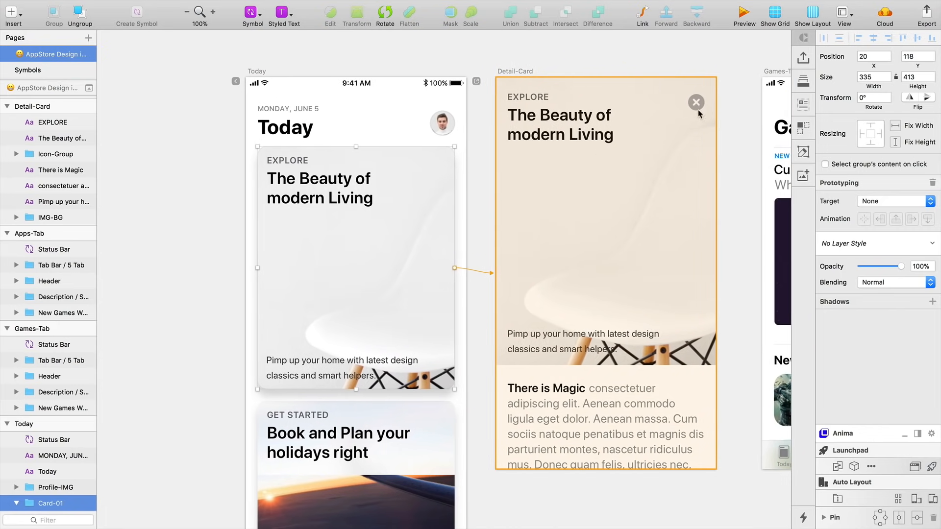
left_click(882, 201)
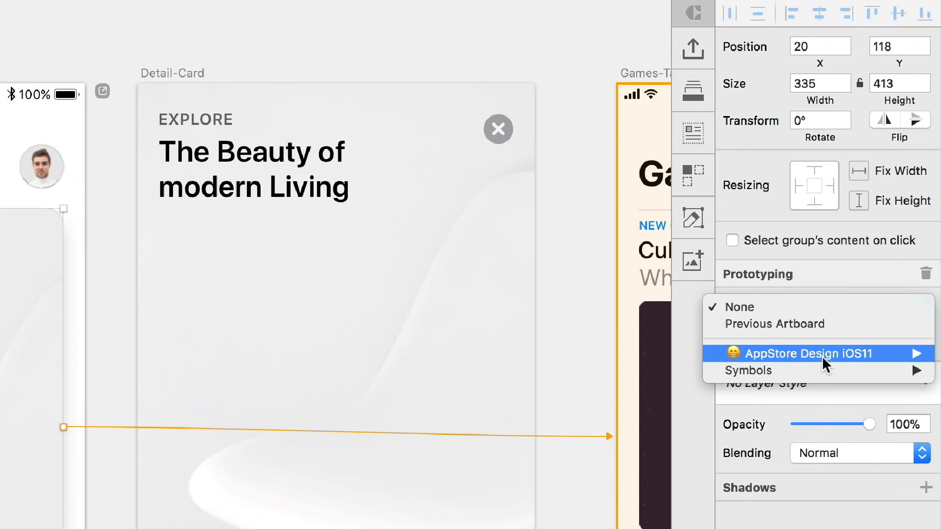
mouse_move(822, 355)
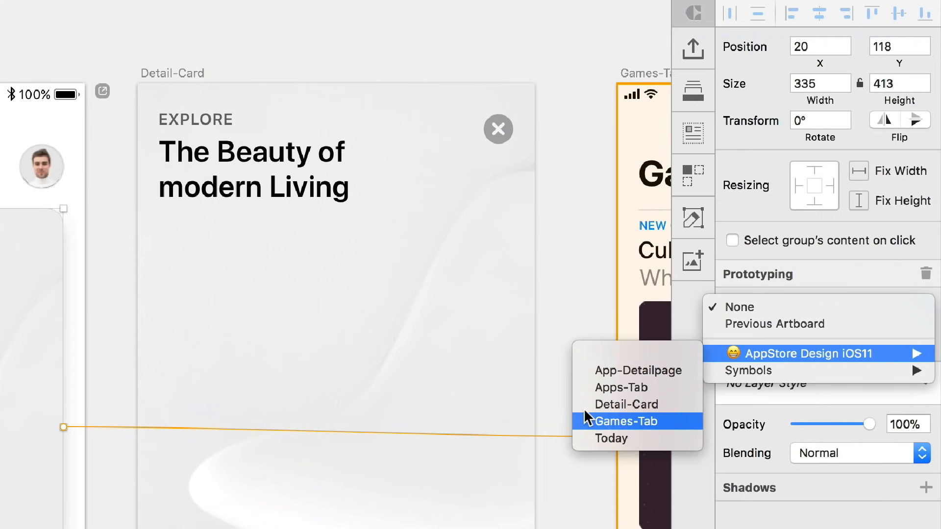
left_click(631, 402)
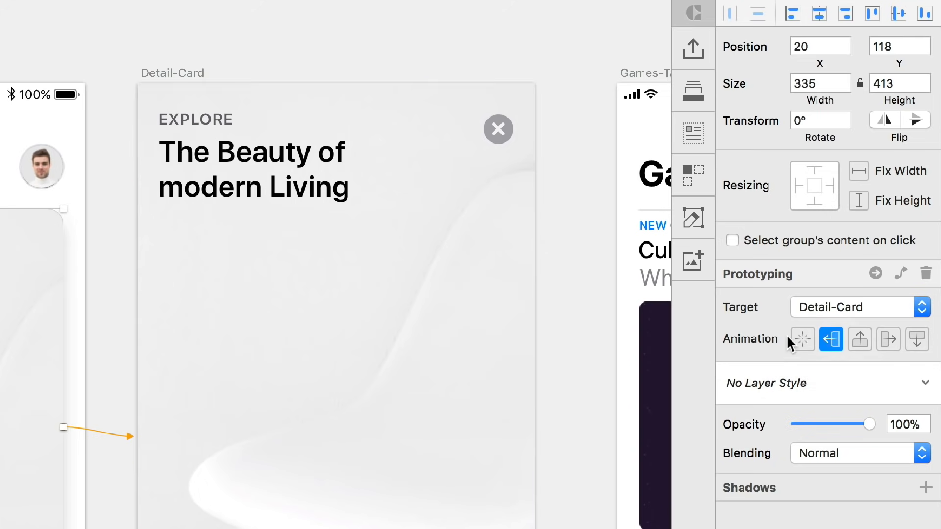
left_click(805, 340)
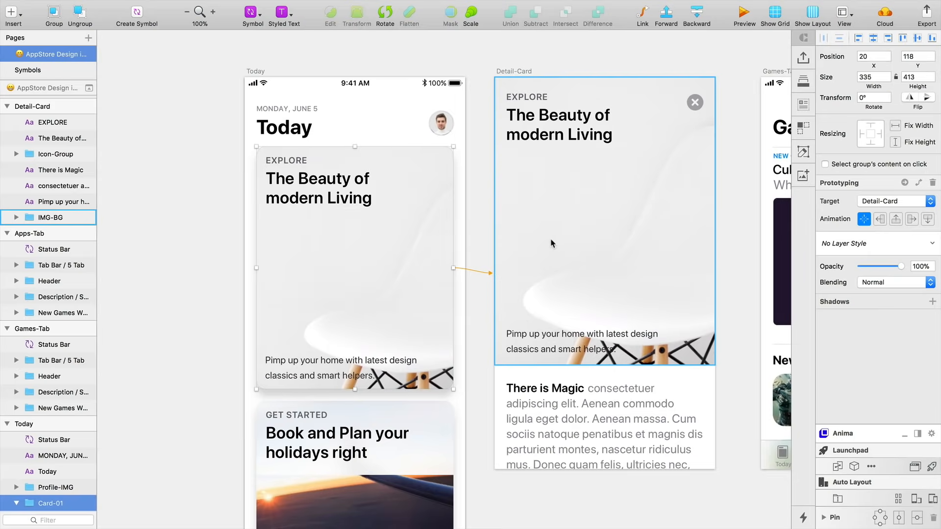
Test the card's link in the prototype preview by going from Today to Detail-Card, and close the preview.
scroll(552, 244, "right", 3)
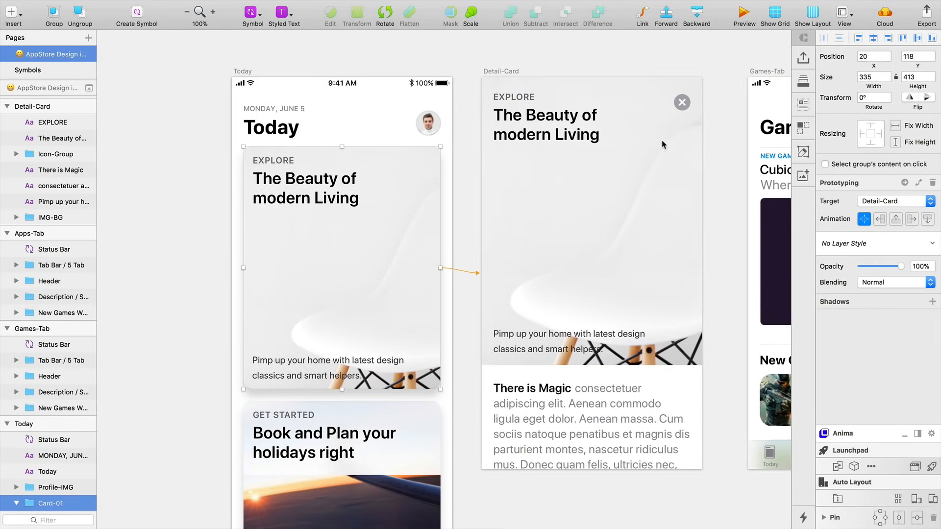
left_click(744, 18)
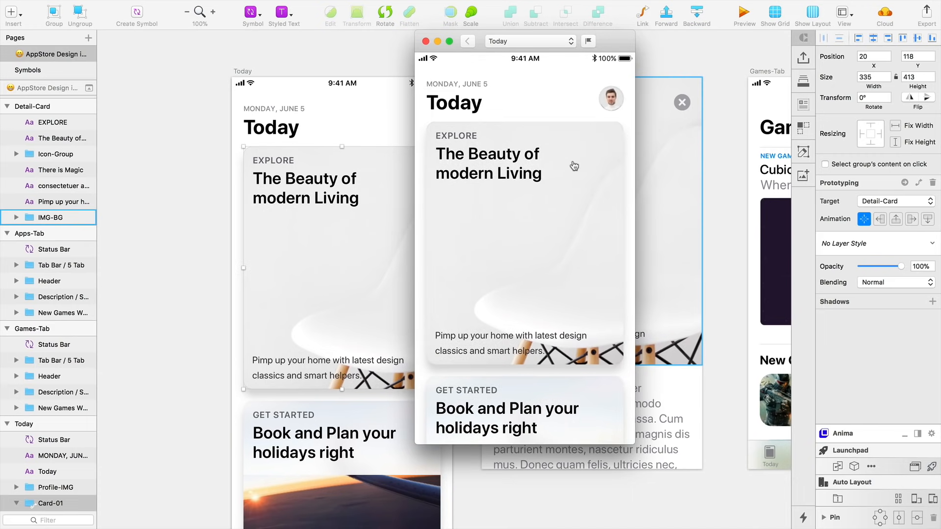
scroll(572, 202, "down", 5)
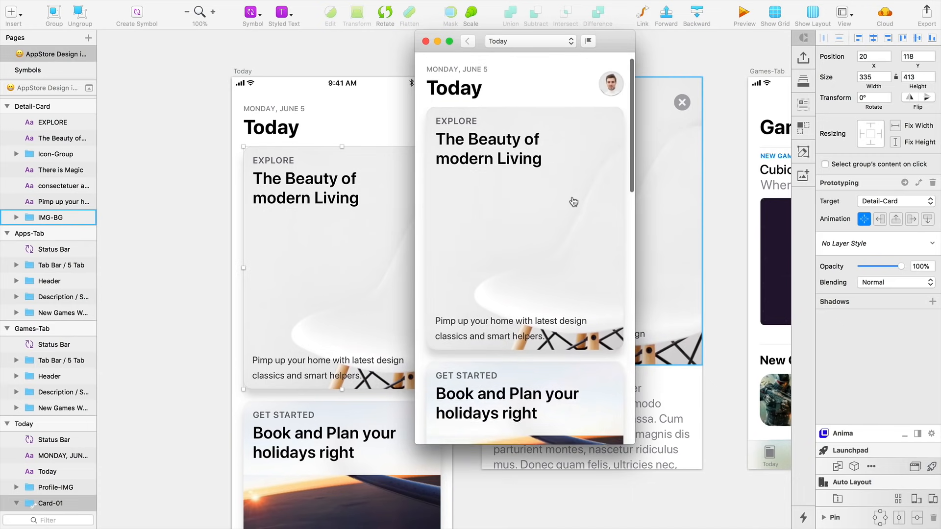
scroll(572, 202, "up", 5)
left_click(533, 210)
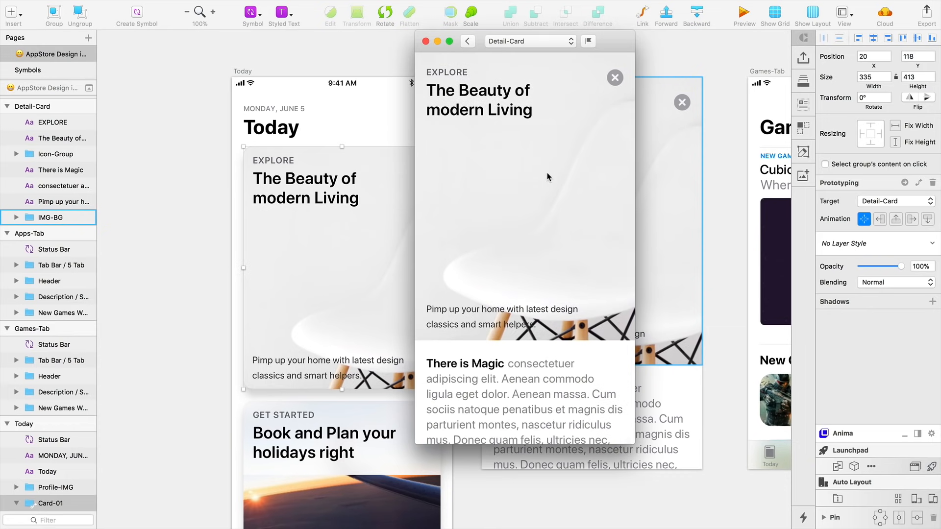
left_click(425, 42)
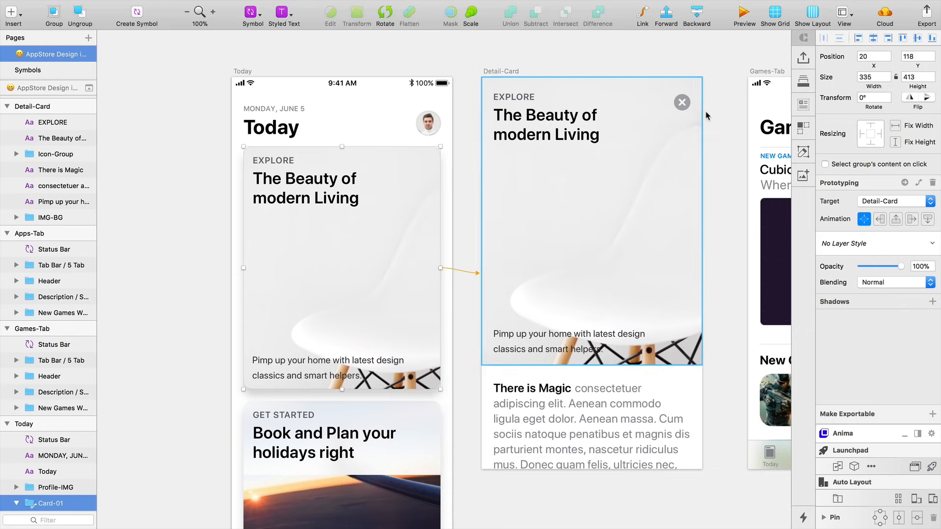
Link the round close icon on the Detail-Card artboard to Previous Artboard.
left_click(681, 102)
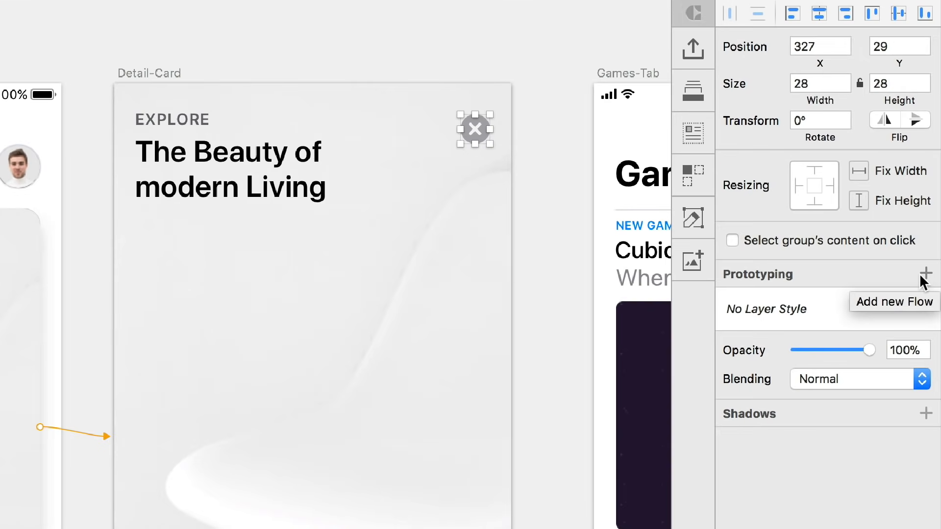
left_click(925, 275)
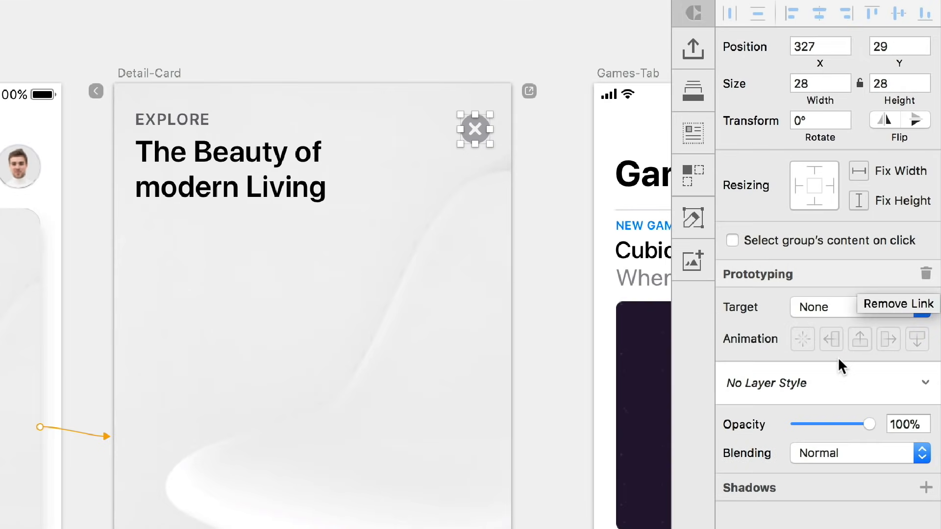
left_click(834, 307)
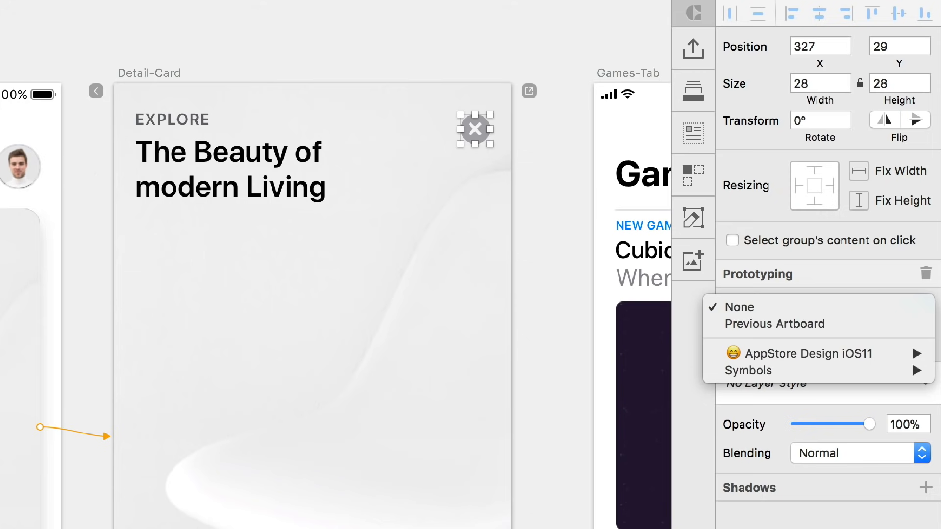
mouse_move(772, 352)
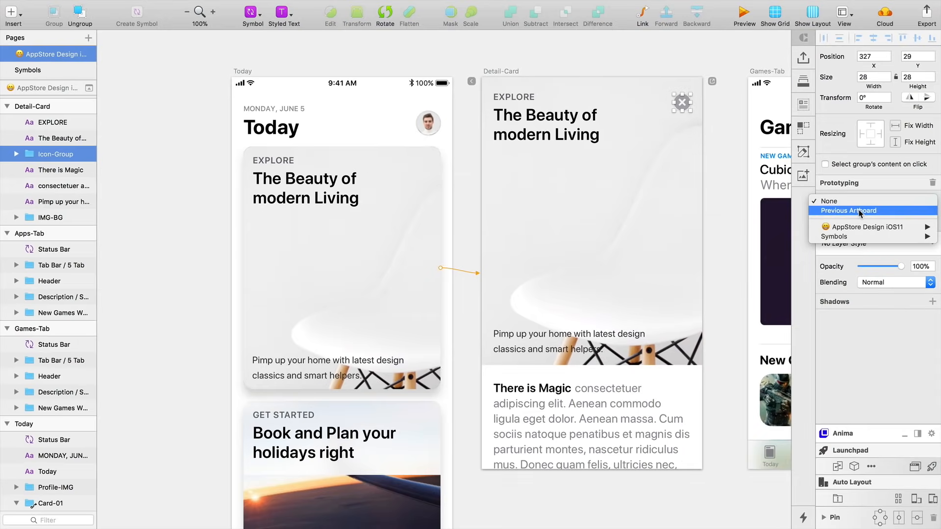
left_click(777, 324)
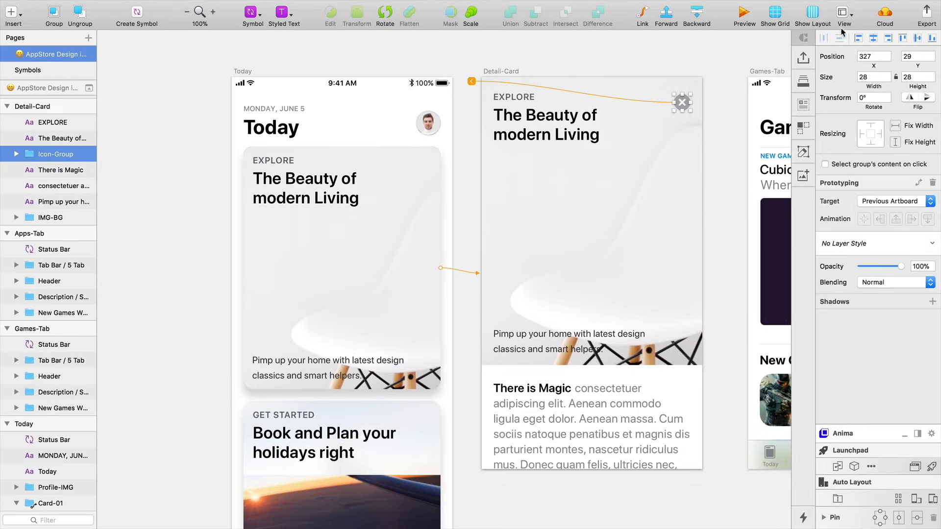
Preview the prototype from the Today artboard, opening the "The Beauty of modern Living" card and returning with its close icon.
left_click(743, 12)
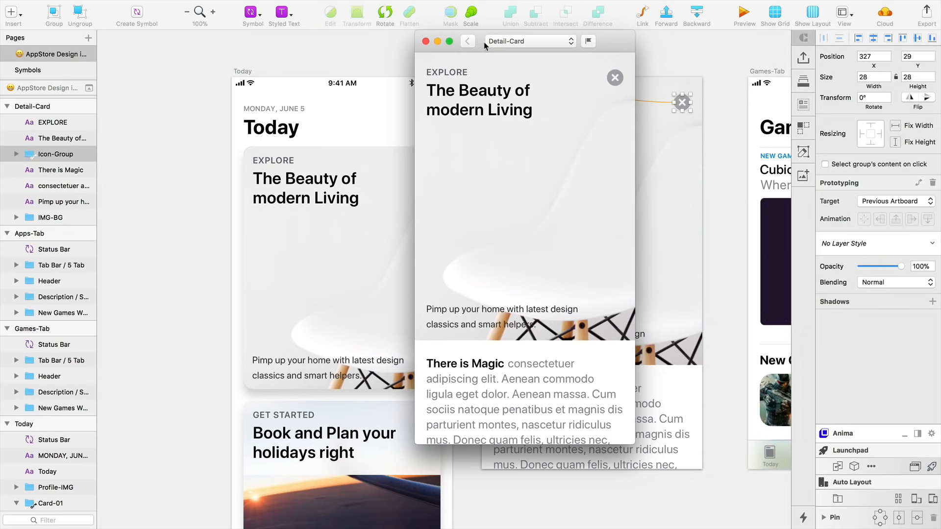
left_click(509, 43)
left_click(524, 61)
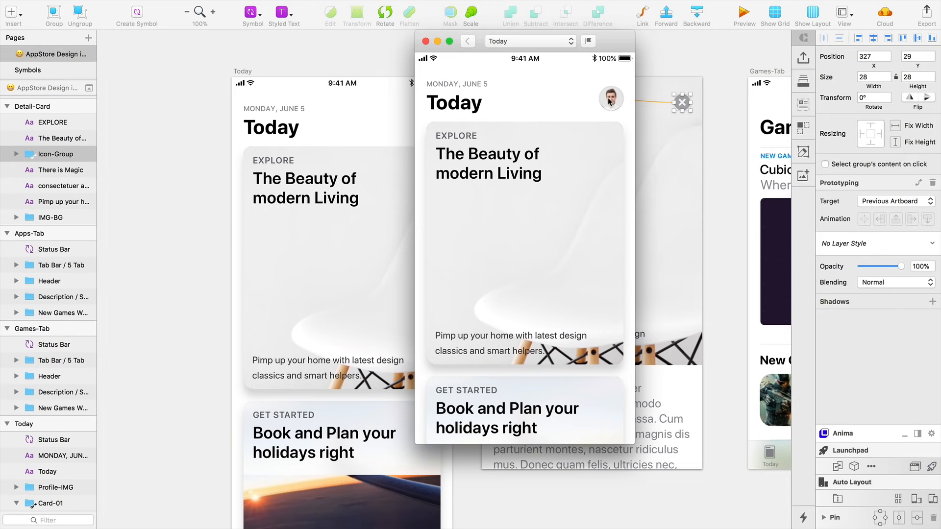
left_click(563, 203)
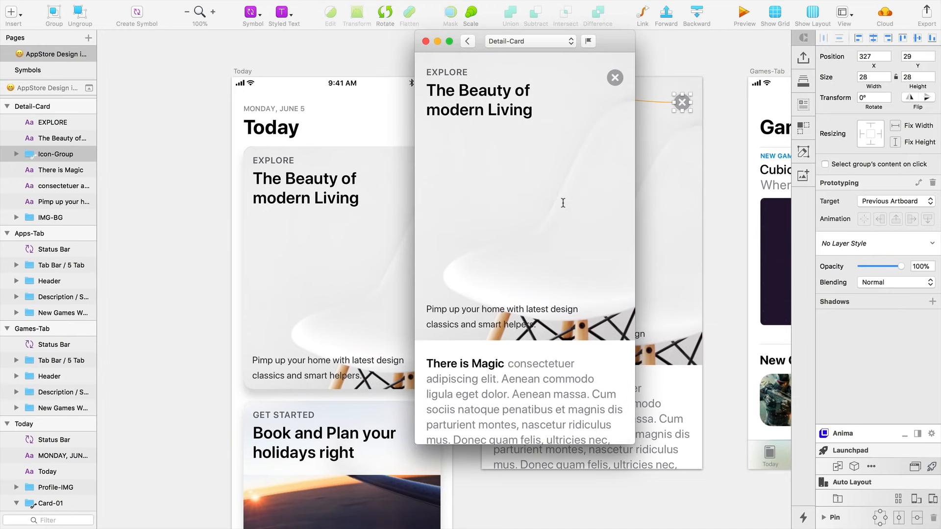
left_click(614, 79)
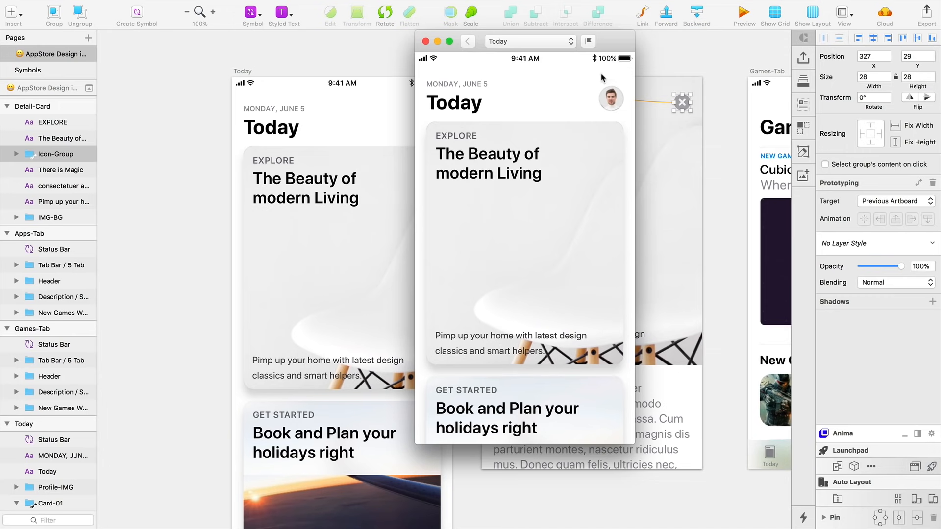
Set the Today artboard as the prototype's start point in the preview, and close the preview.
left_click(504, 45)
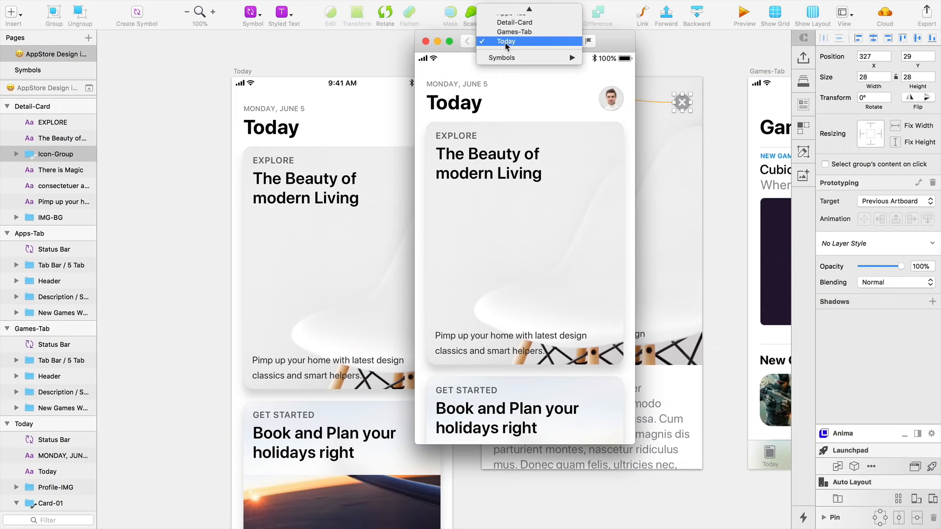
left_click(506, 42)
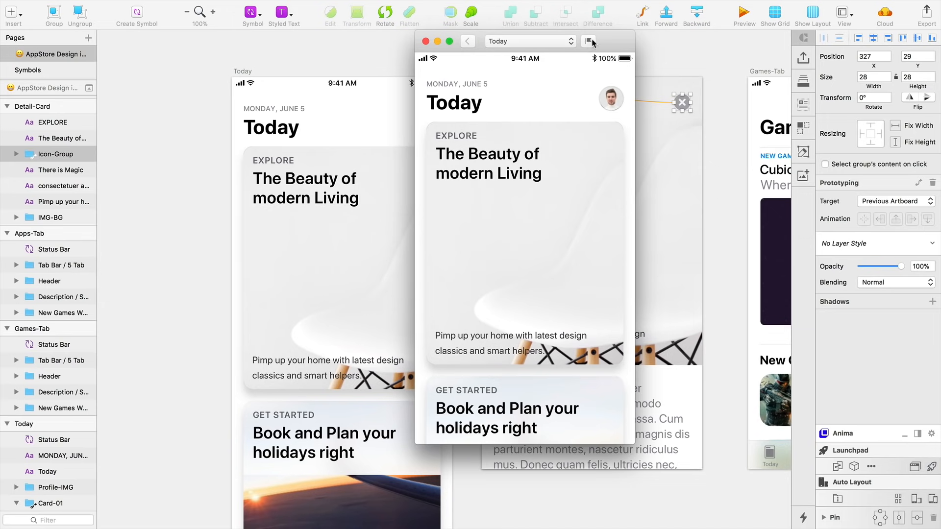
left_click(589, 42)
left_click(426, 42)
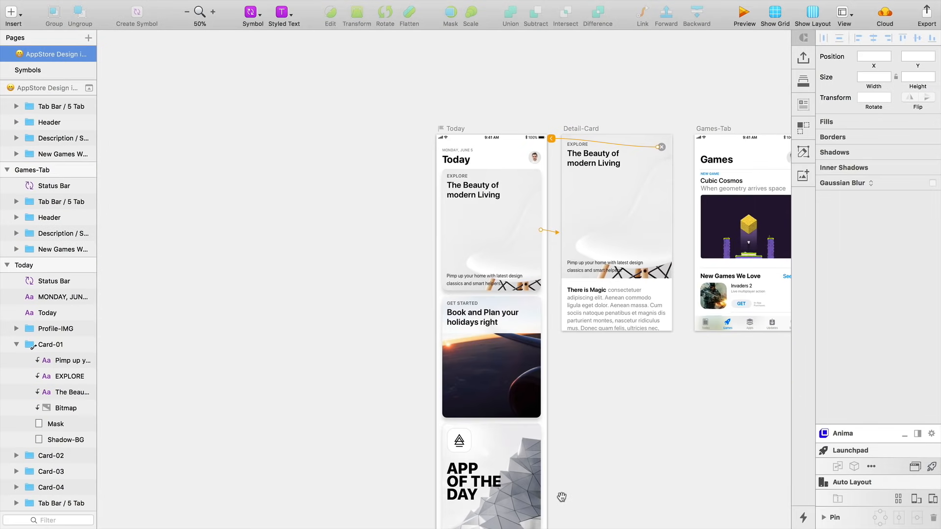
Link the Games tab in the Today artboard's tab bar to the Games-Tab artboard, using the rightward slide animation.
left_click_drag(560, 485, 529, 323)
scroll(528, 392, "down", 2)
scroll(388, 411, "up", 3)
left_click(421, 383)
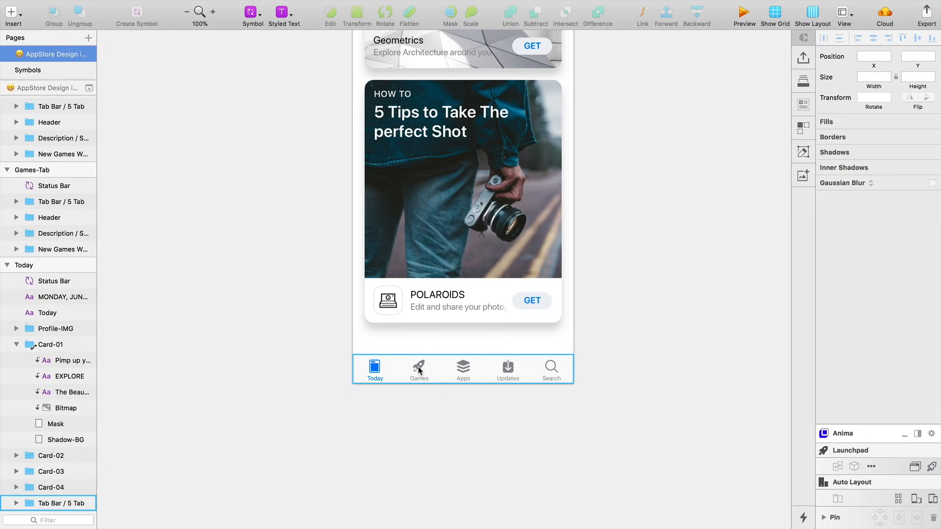
double_click(419, 371)
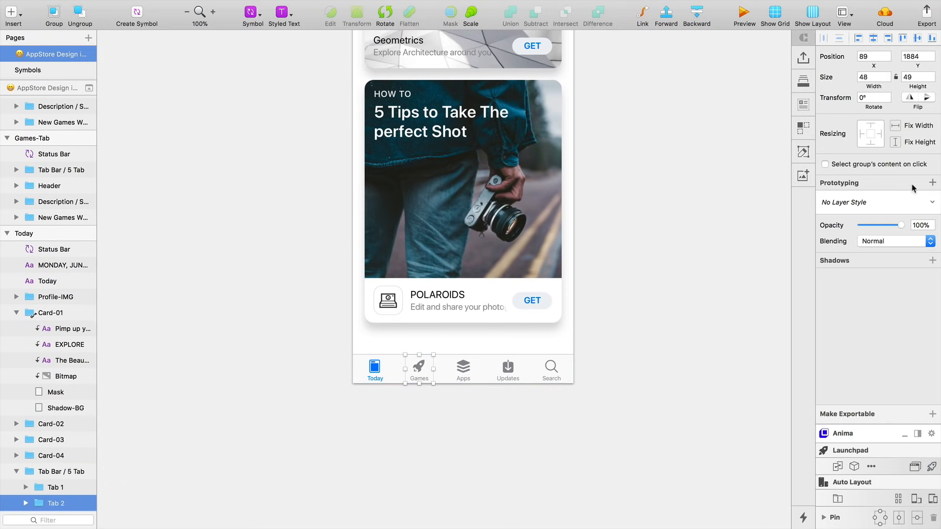
left_click(934, 183)
left_click(908, 202)
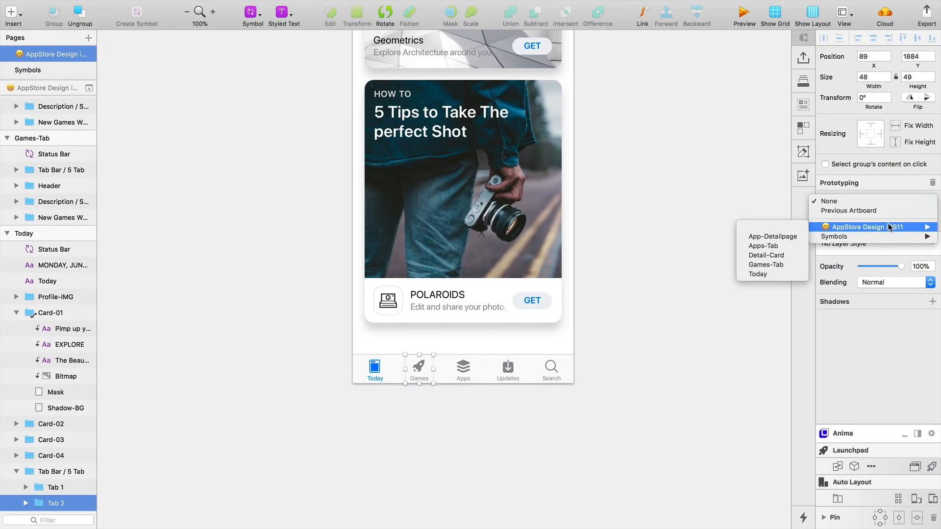
mouse_move(878, 227)
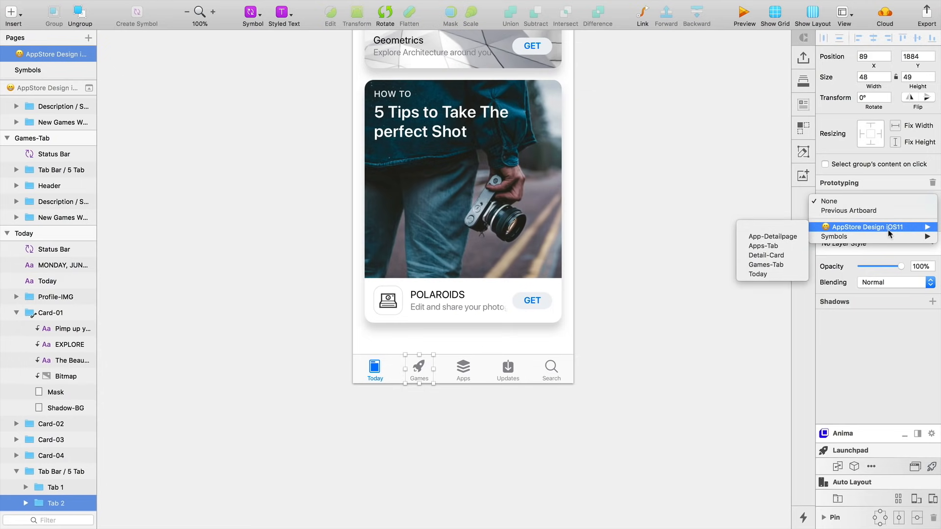
left_click(767, 261)
scroll(734, 259, "up", 15)
scroll(733, 259, "right", 3)
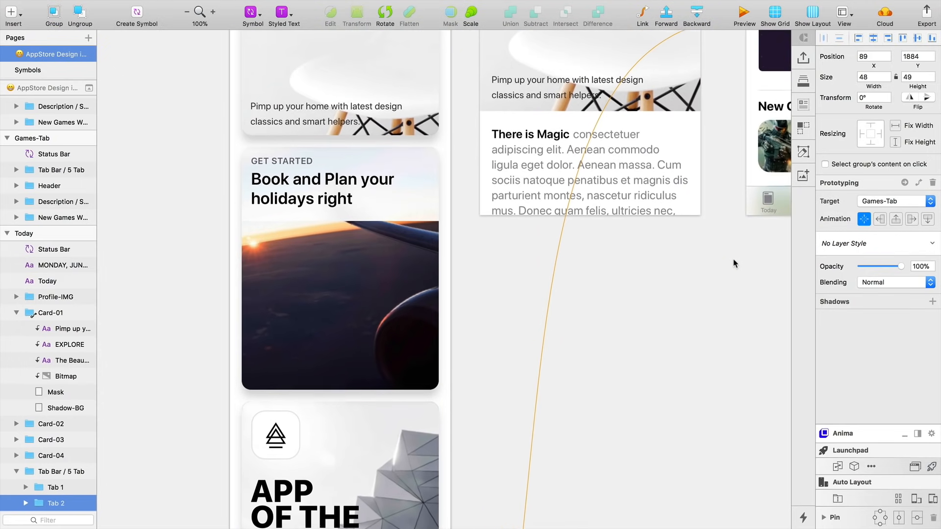
scroll(725, 250, "up", 4)
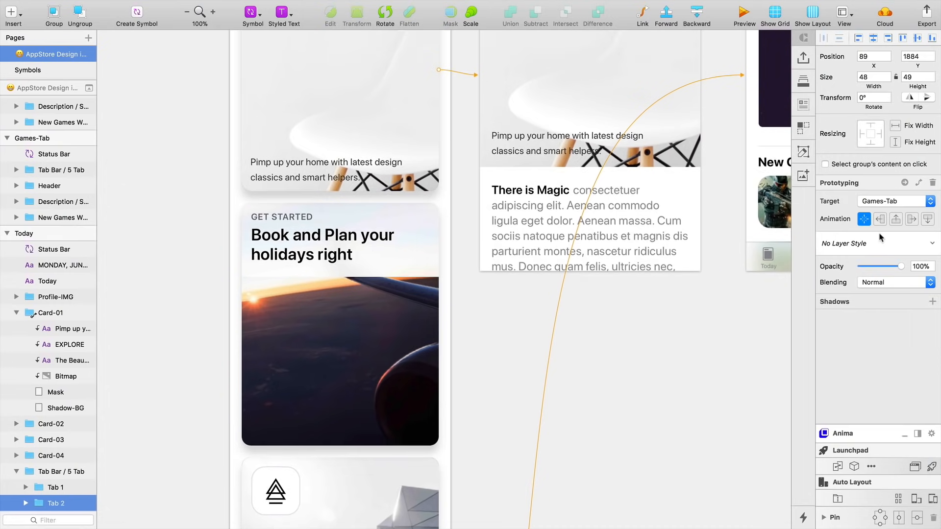
left_click(913, 221)
Link the Today tab in the Games-Tab artboard's tab bar to the Today artboard, using the rightward slide animation.
scroll(641, 280, "up", 7)
scroll(641, 280, "right", 14)
scroll(642, 281, "right", 6)
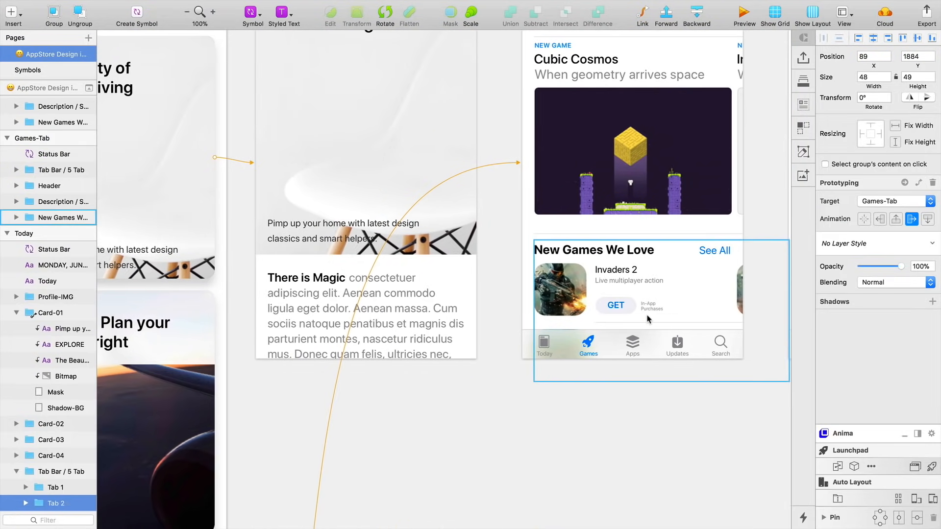
double_click(538, 346)
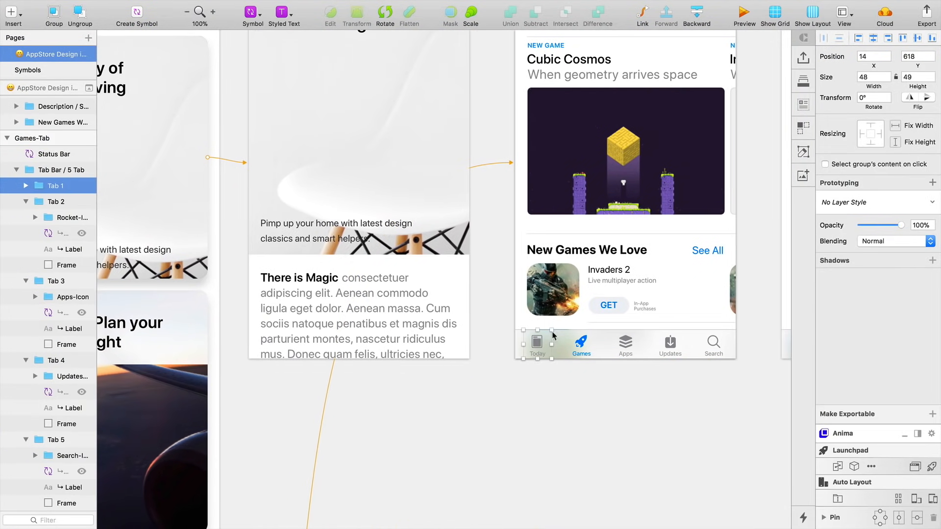
left_click(933, 183)
left_click(881, 203)
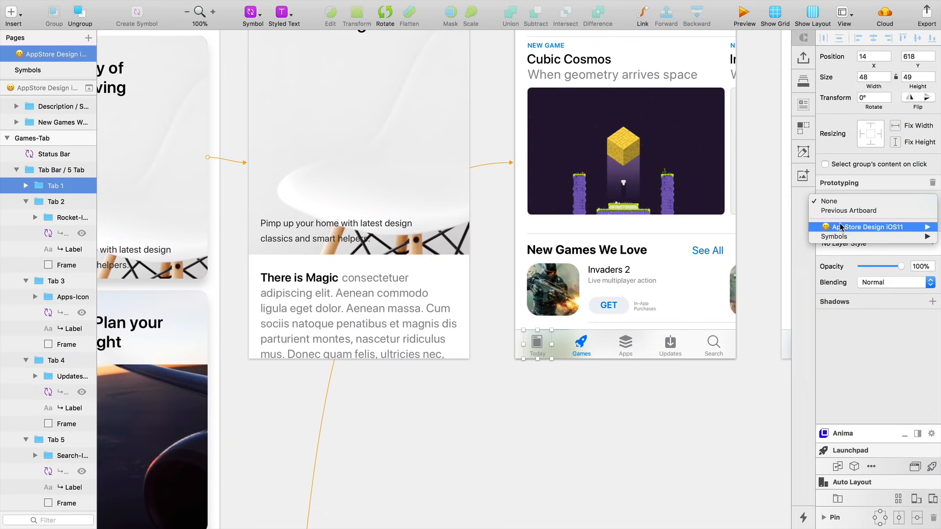
mouse_move(840, 222)
left_click(776, 273)
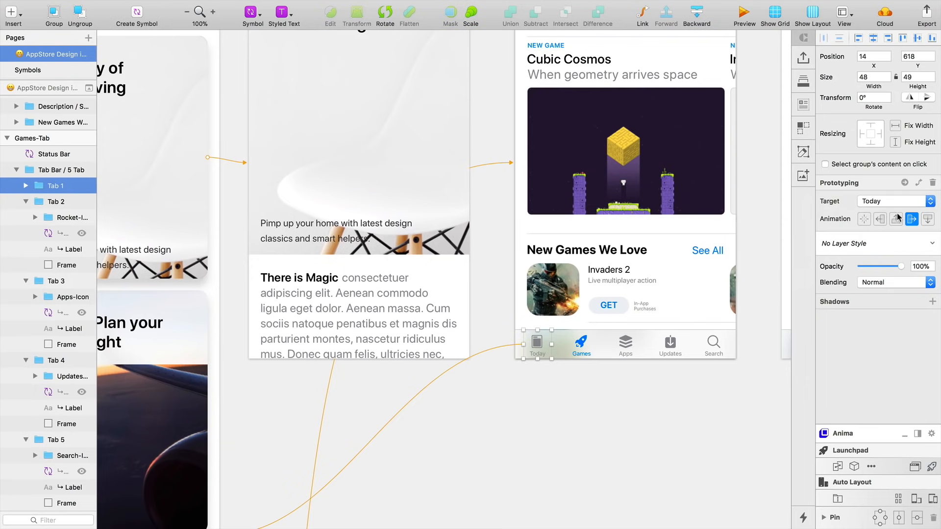
left_click(881, 222)
Test the tab links in the preview by going from Today to Games-Tab and back to Today, and close the preview.
left_click(582, 433)
key("z")
left_click(578, 399, "alt")
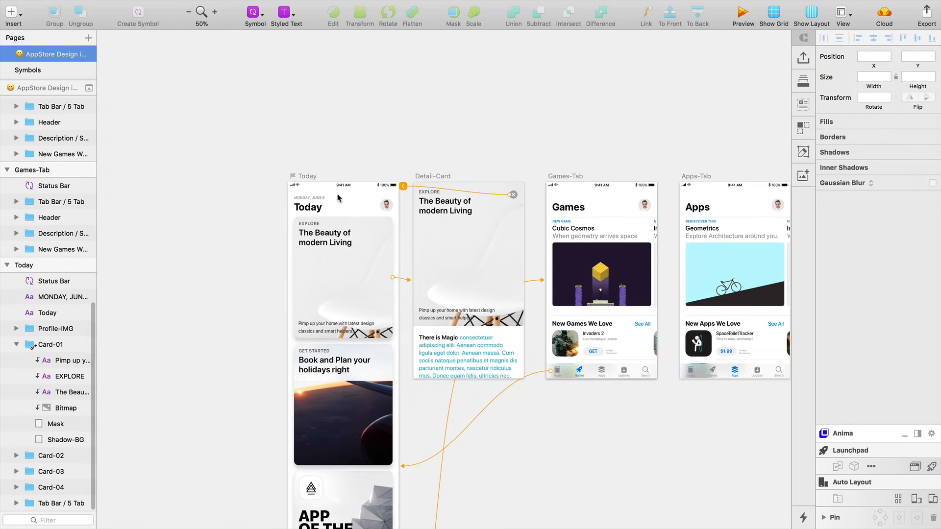
left_click(296, 176)
left_click(744, 17)
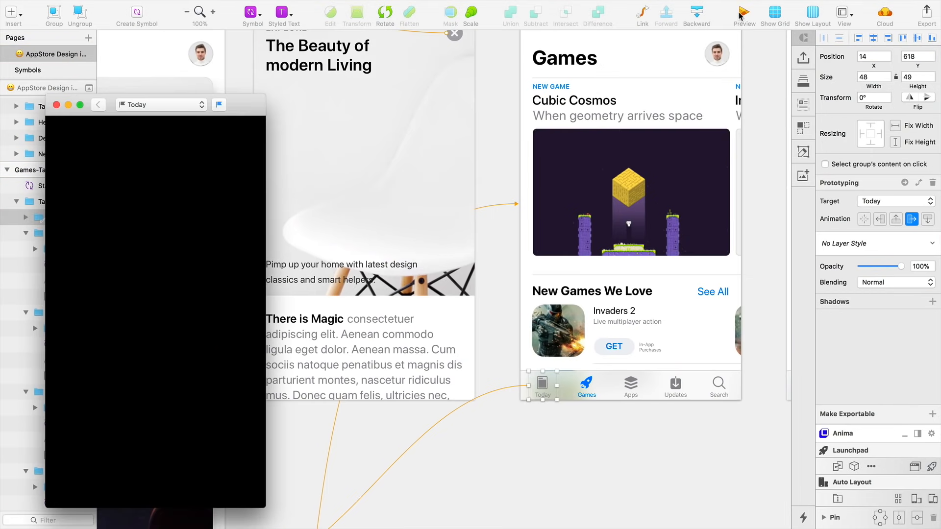
left_click_drag(243, 105, 611, 41)
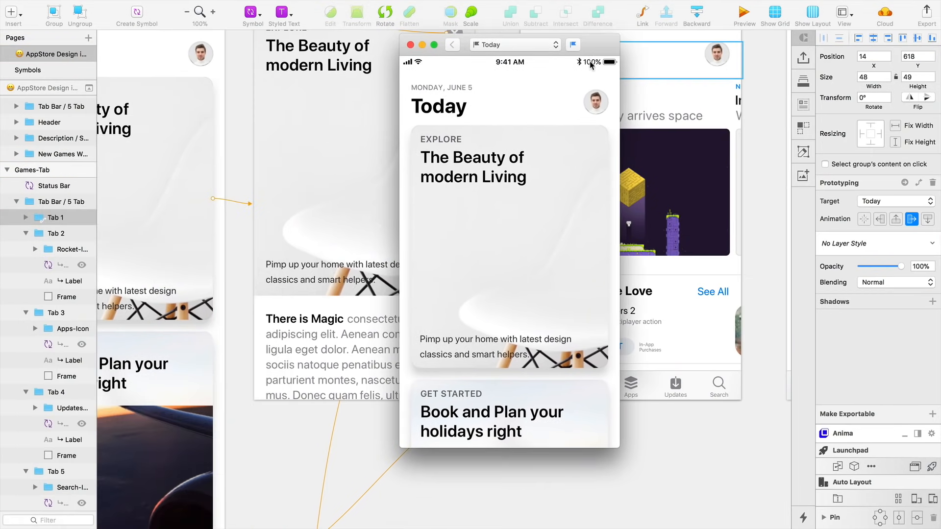
scroll(553, 325, "down", 10)
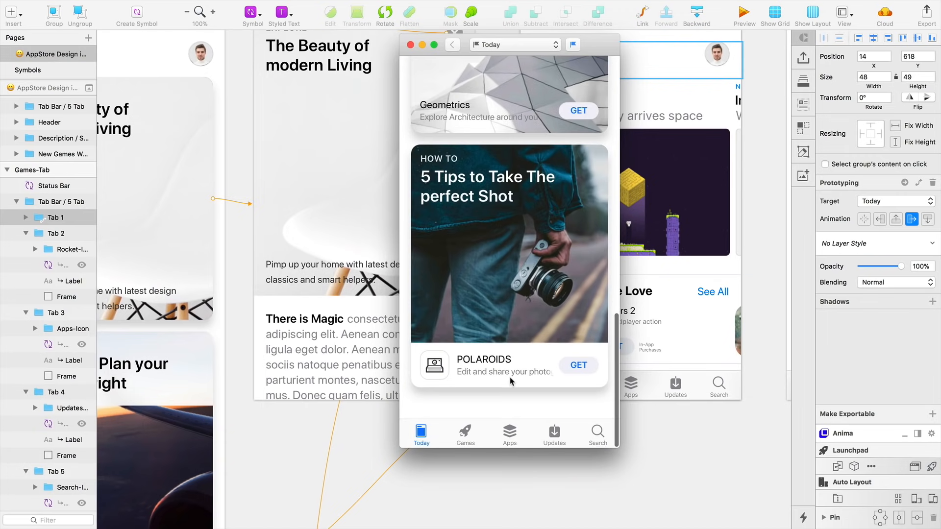
left_click(464, 437)
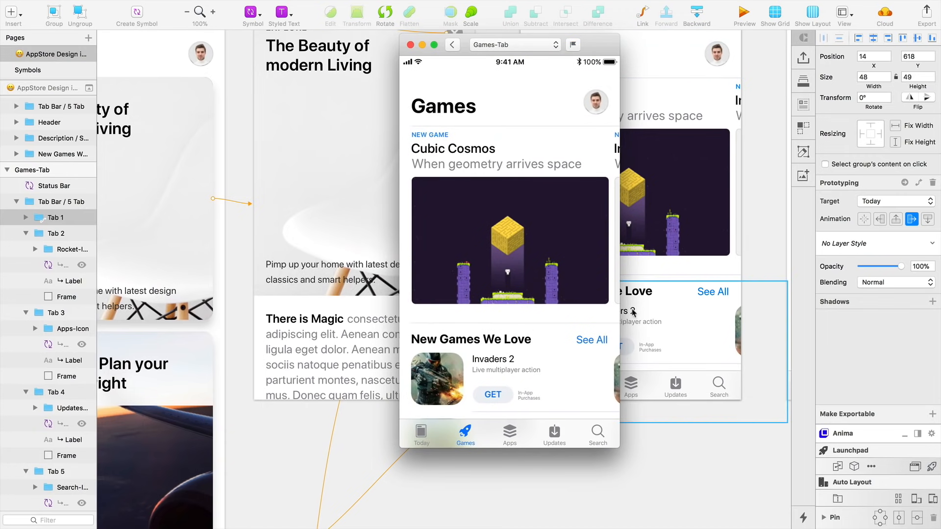
left_click(434, 438)
scroll(460, 426, "down", 5)
scroll(460, 426, "down", 6)
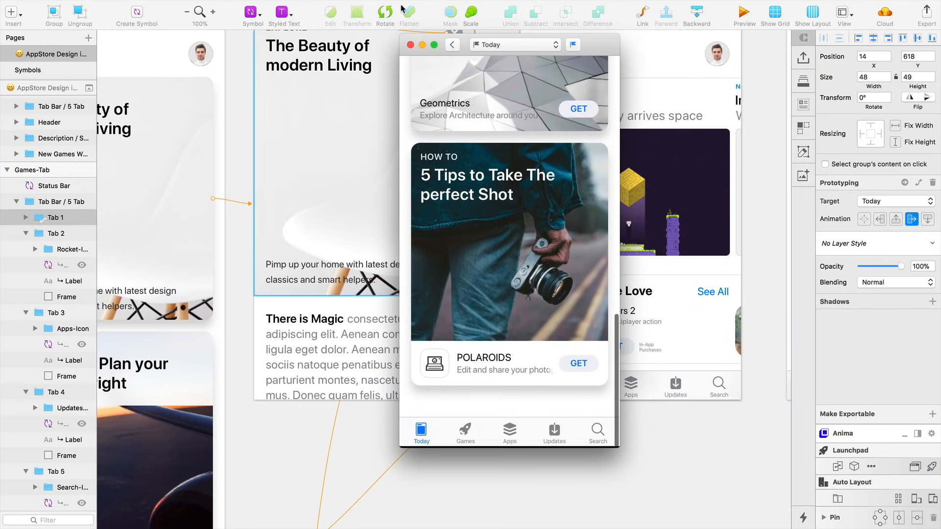
key("super+p")
Link the Apps tab in the Games-Tab artboard's tab bar to the Apps-Tab artboard, using the rightward slide animation.
left_click(514, 263, "alt")
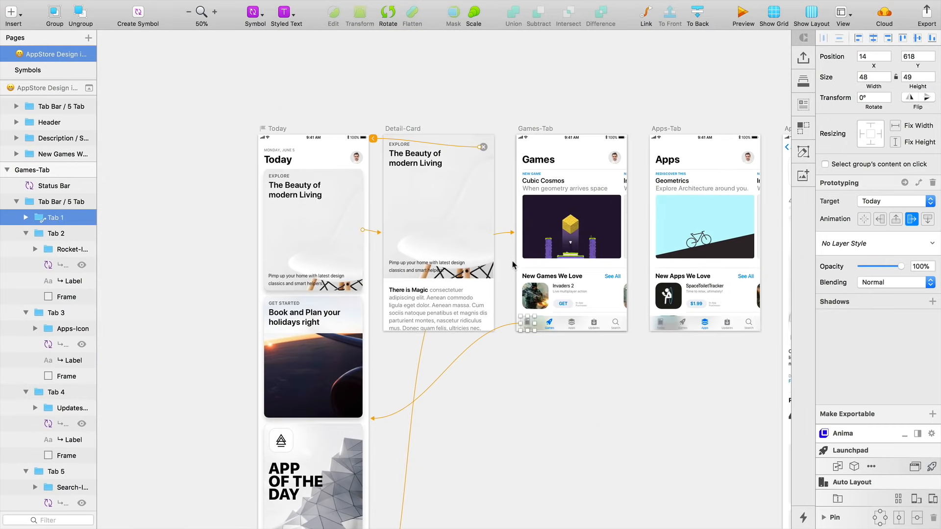
scroll(513, 265, "down", 2)
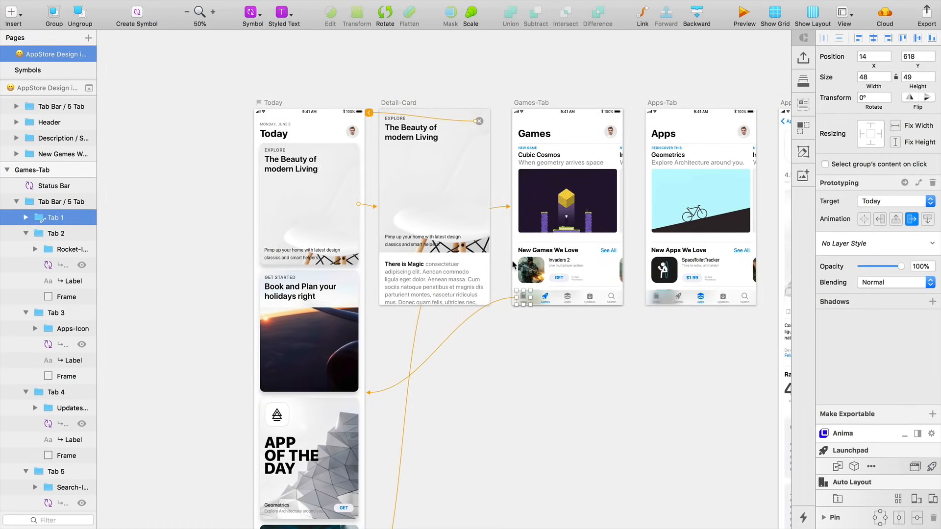
scroll(513, 263, "right", 4)
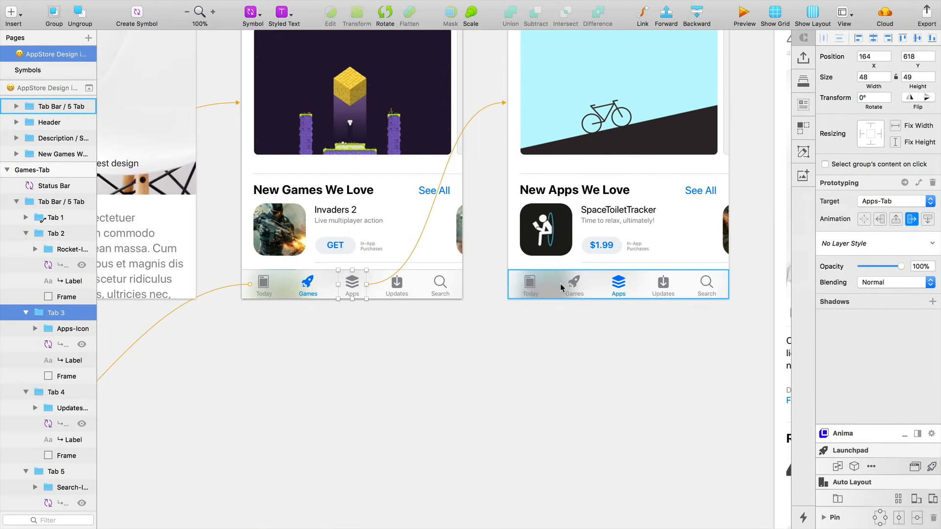
scroll(561, 284, "right", 3)
scroll(561, 288, "right", 1)
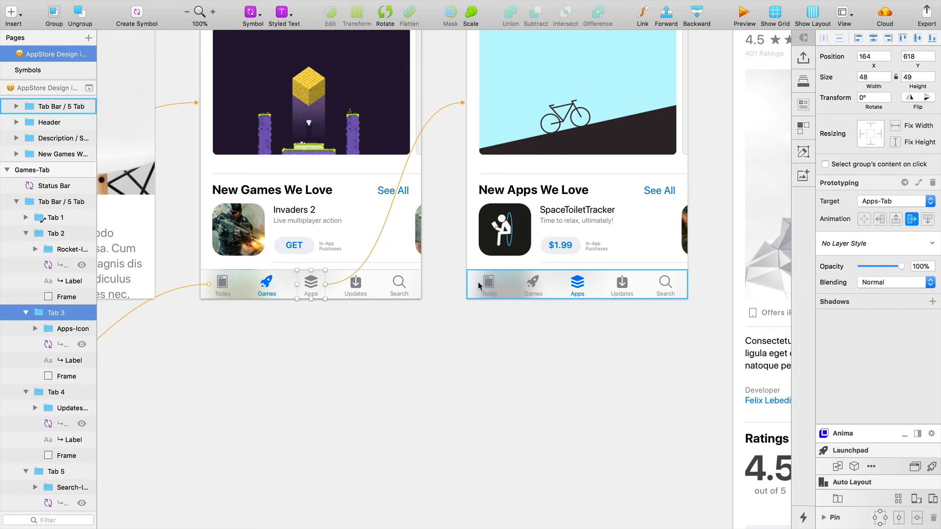
Preview the prototype again, opening and closing the "The Beauty of modern Living" card and going from Today to Games-Tab.
left_click(537, 354, "alt")
scroll(563, 352, "down", 2)
scroll(563, 353, "left", 1)
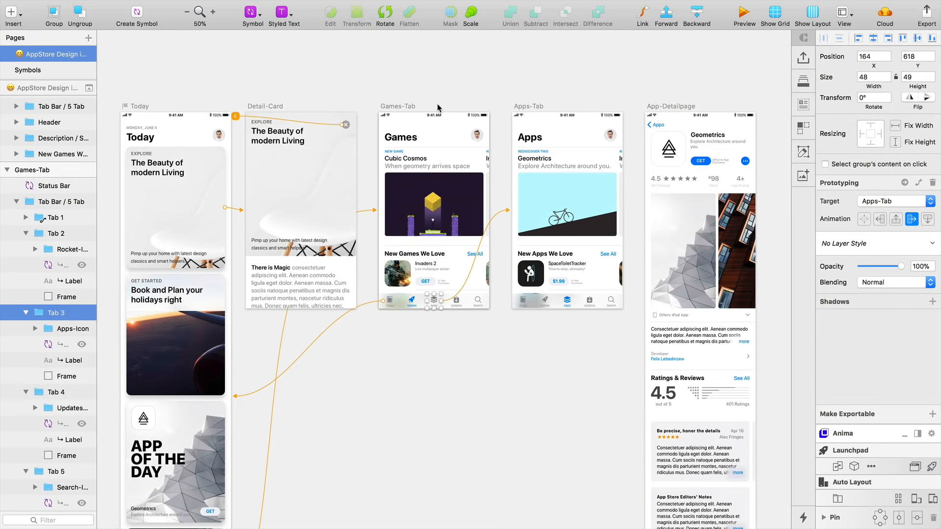
left_click(397, 196)
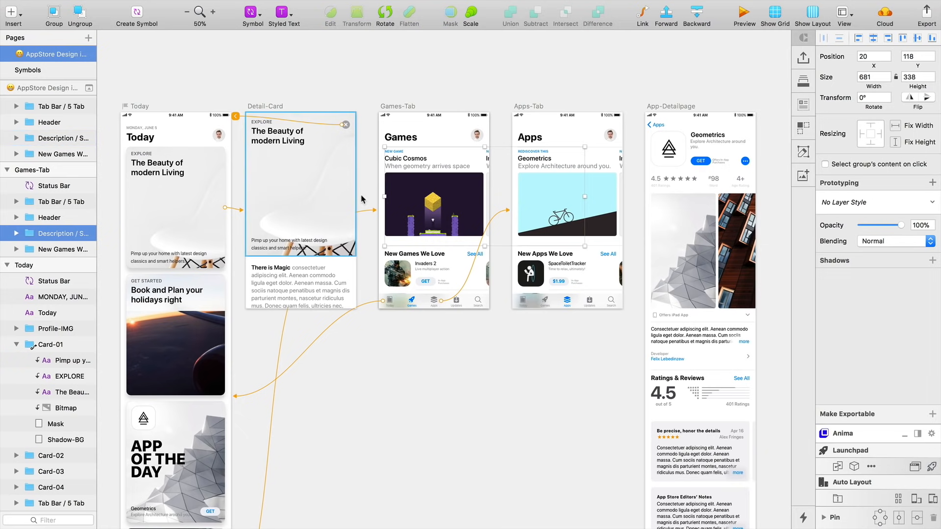
key("super+0")
left_click(341, 57)
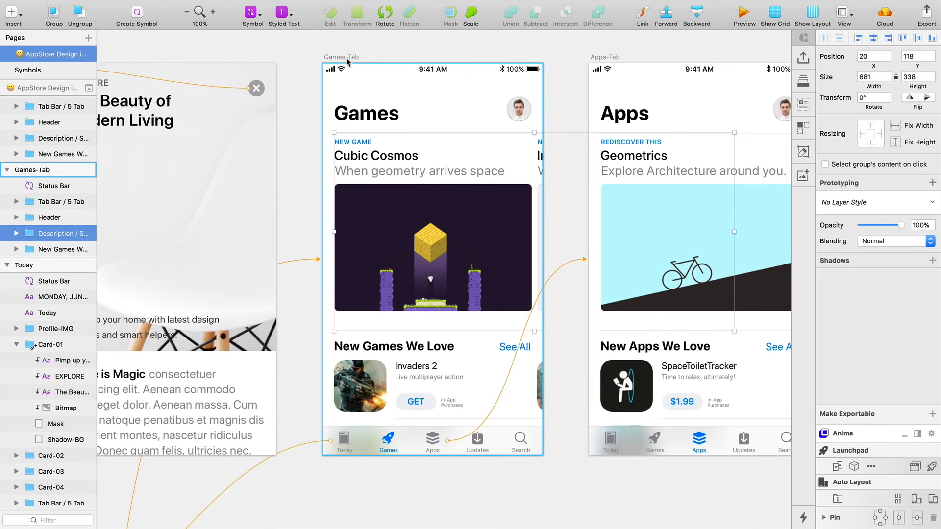
left_click(744, 13)
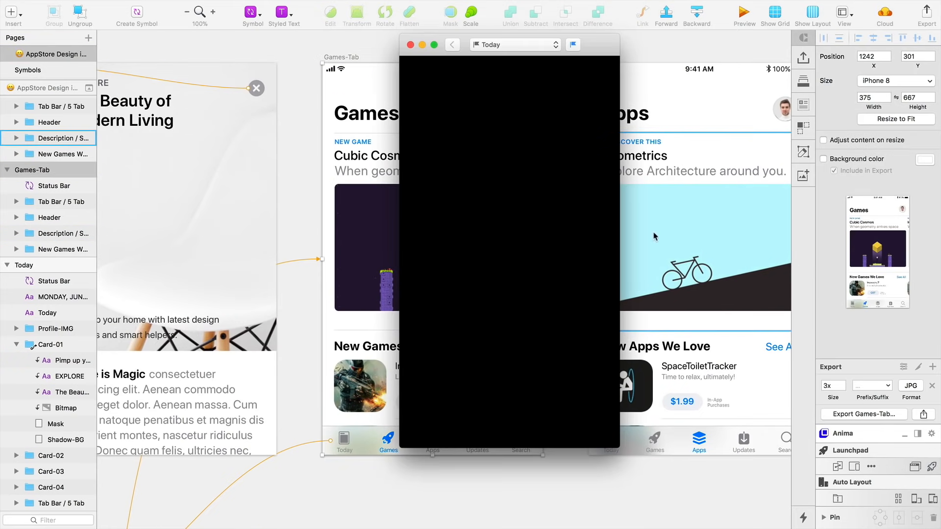
left_click(542, 213)
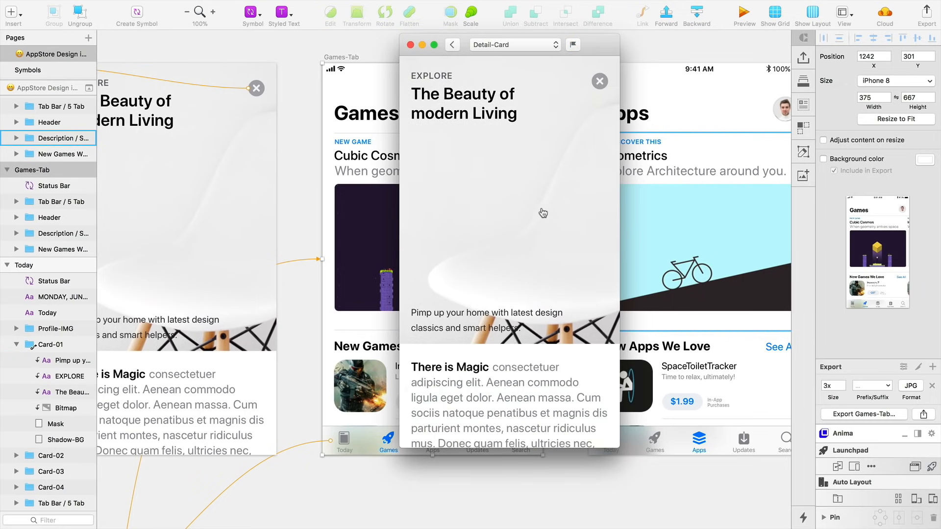
left_click(599, 81)
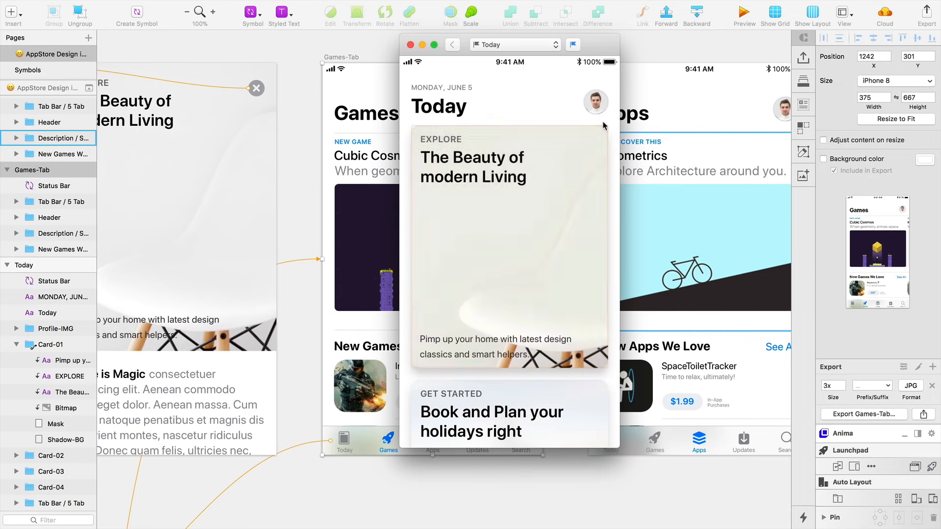
scroll(510, 246, "down", 10)
left_click(463, 431)
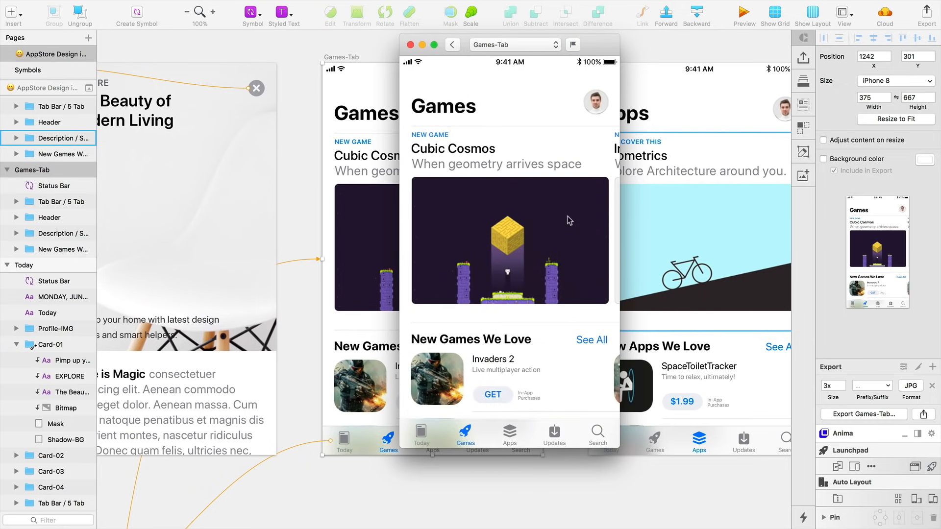